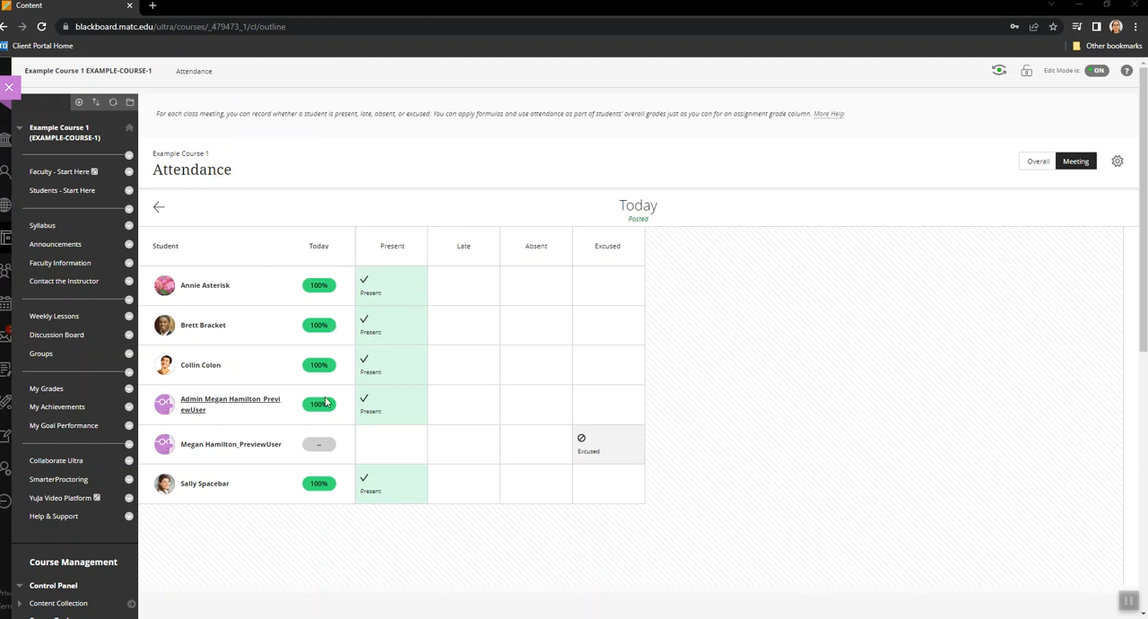
# View the overall attendance scores for all meetings and open the Full Grade Center of the course
pyautogui.click(1037, 163)
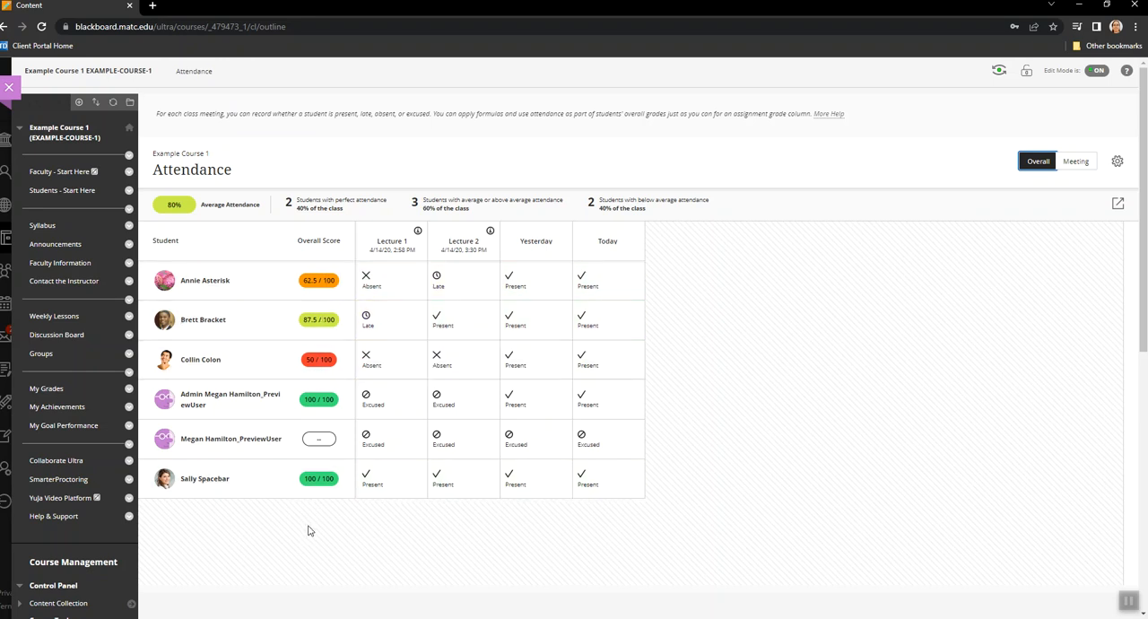
pyautogui.scroll(-6, 269, 526)
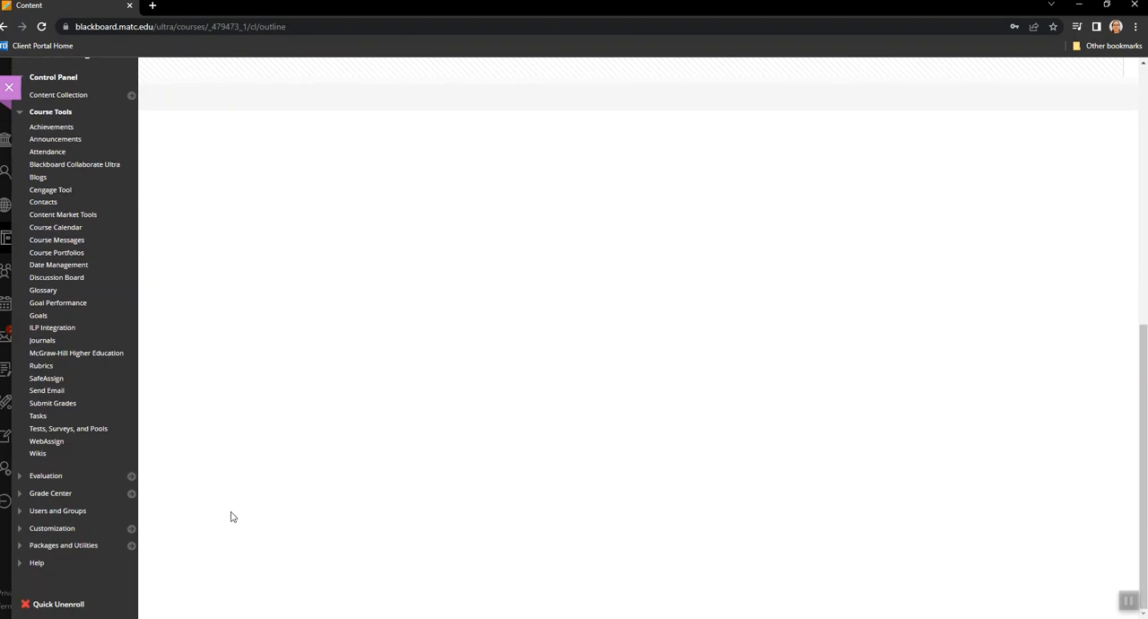
pyautogui.click(129, 492)
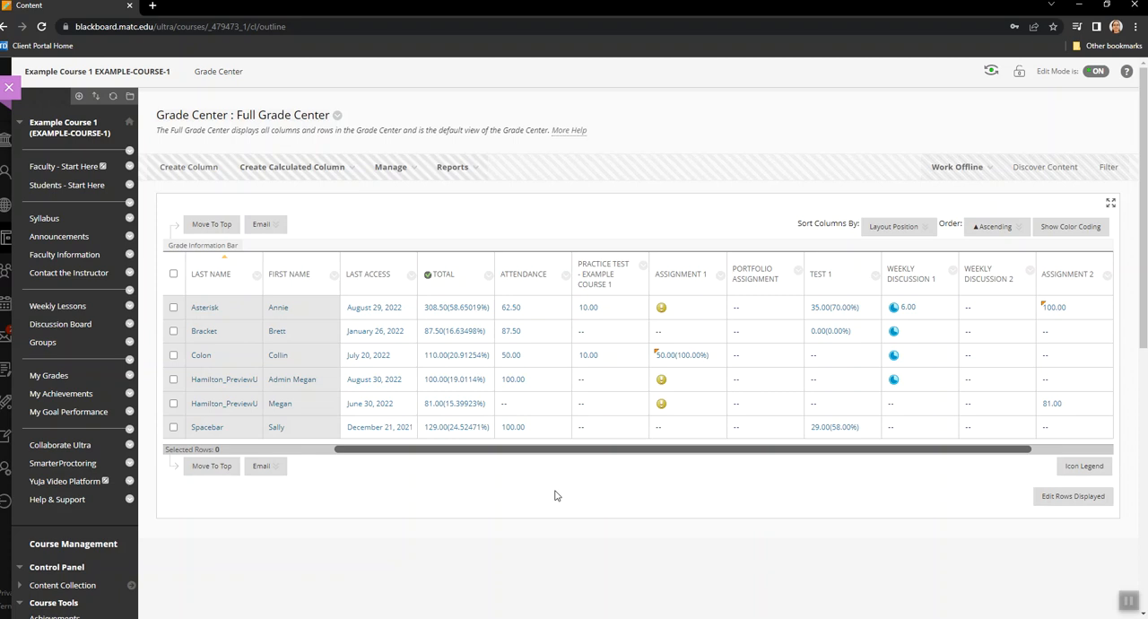
# Edit the Attendance column's information in the Grade Center and set its primary display to Letter
pyautogui.click(565, 276)
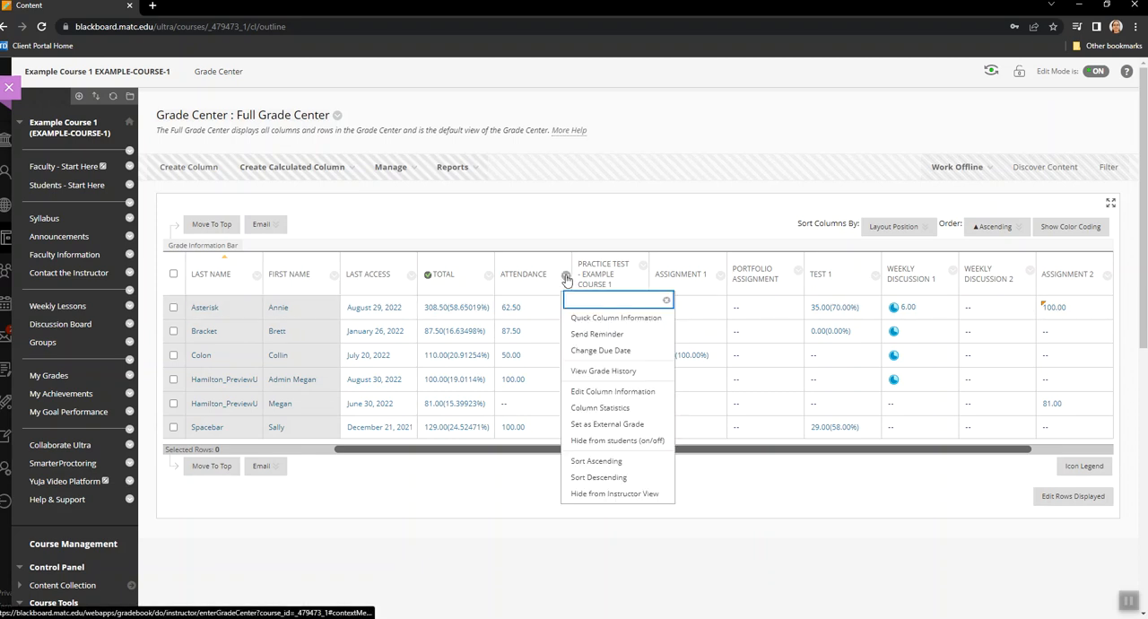
pyautogui.click(590, 397)
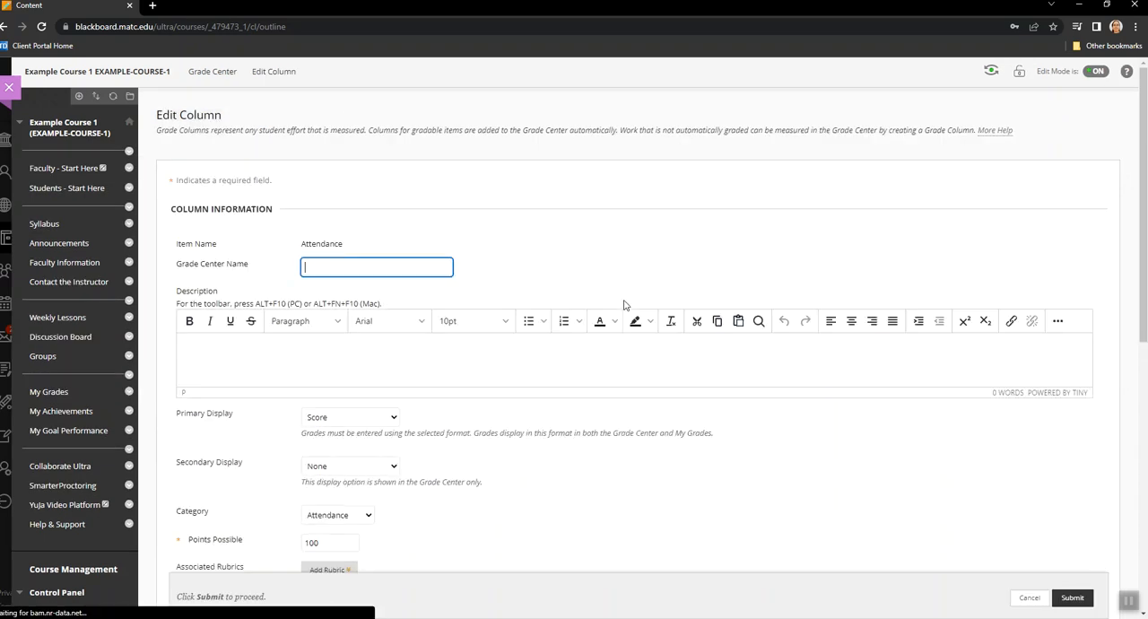
pyautogui.scroll(-2, 626, 306)
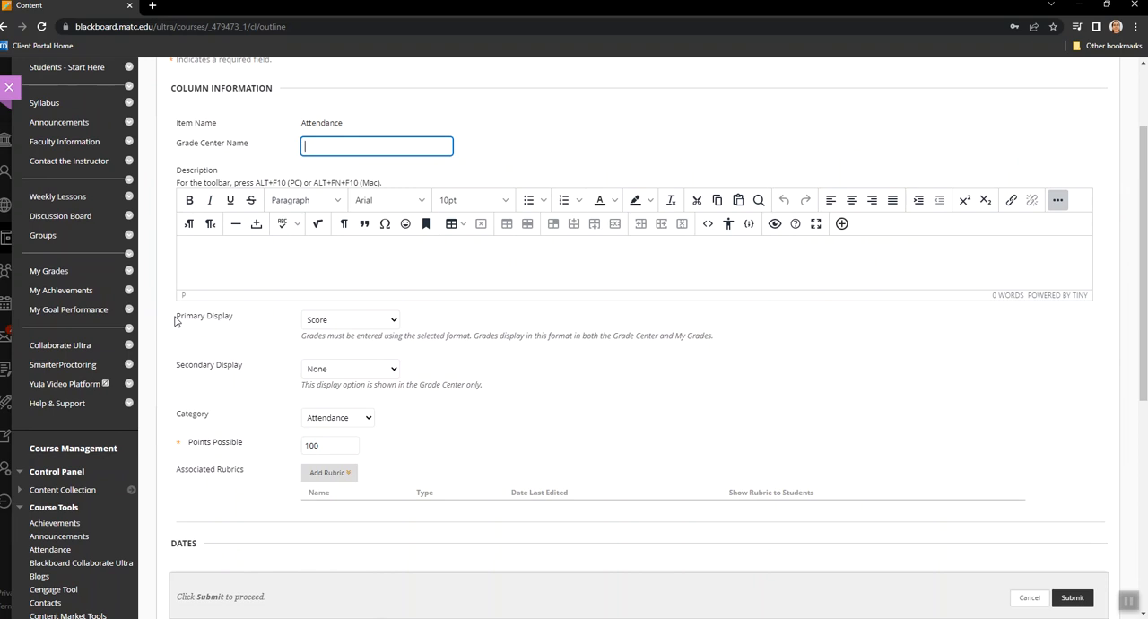
pyautogui.moveTo(177, 321); pyautogui.dragTo(245, 323)
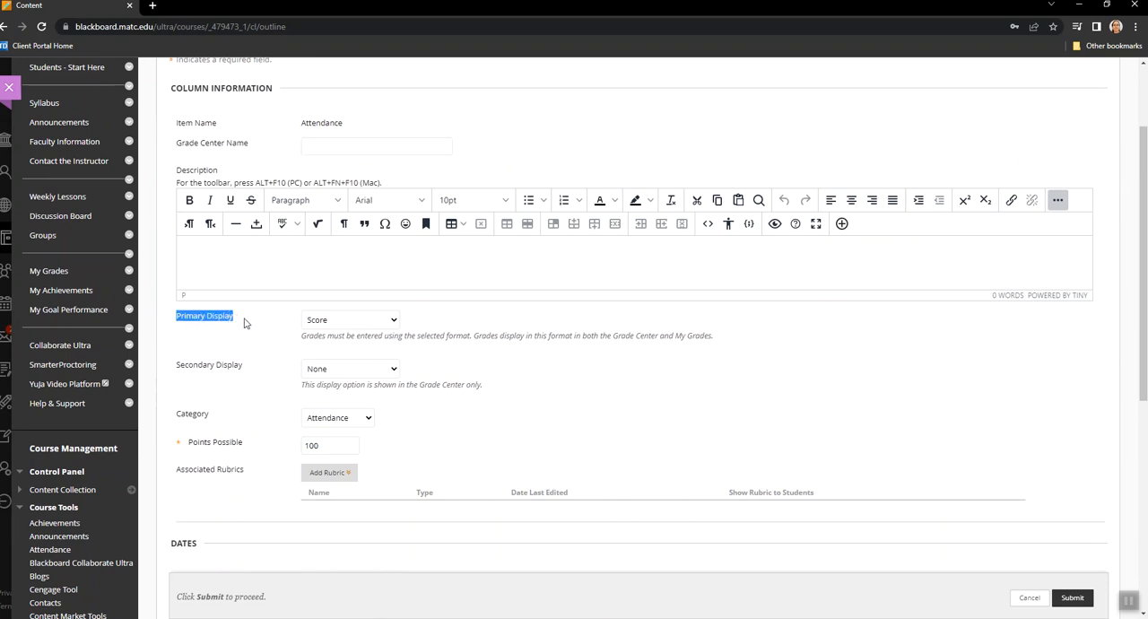
pyautogui.click(377, 326)
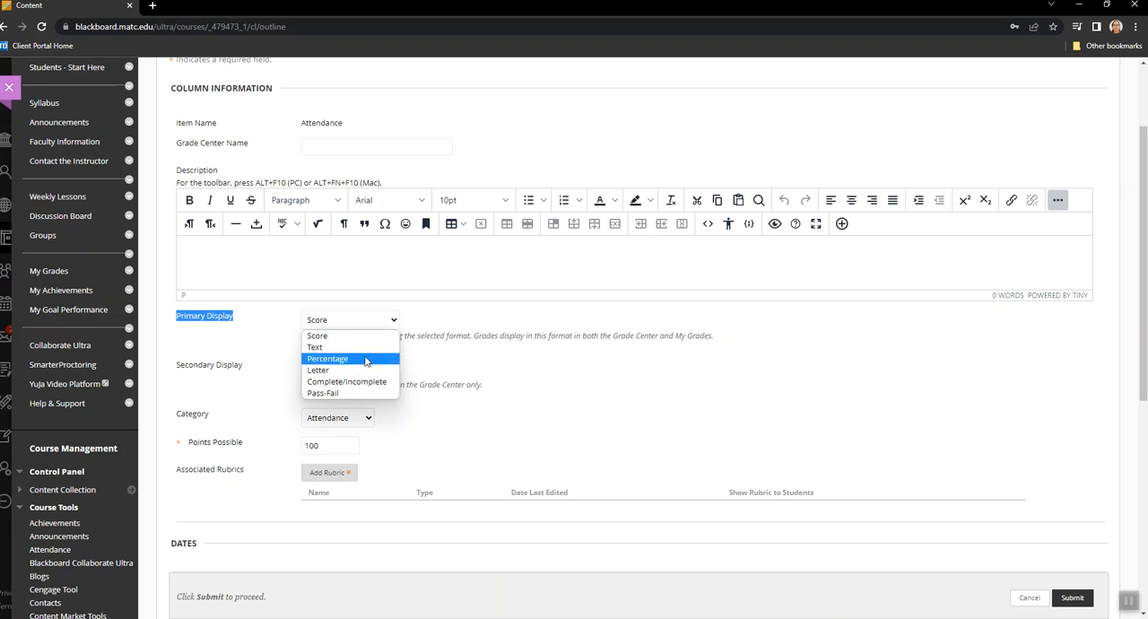
pyautogui.click(365, 370)
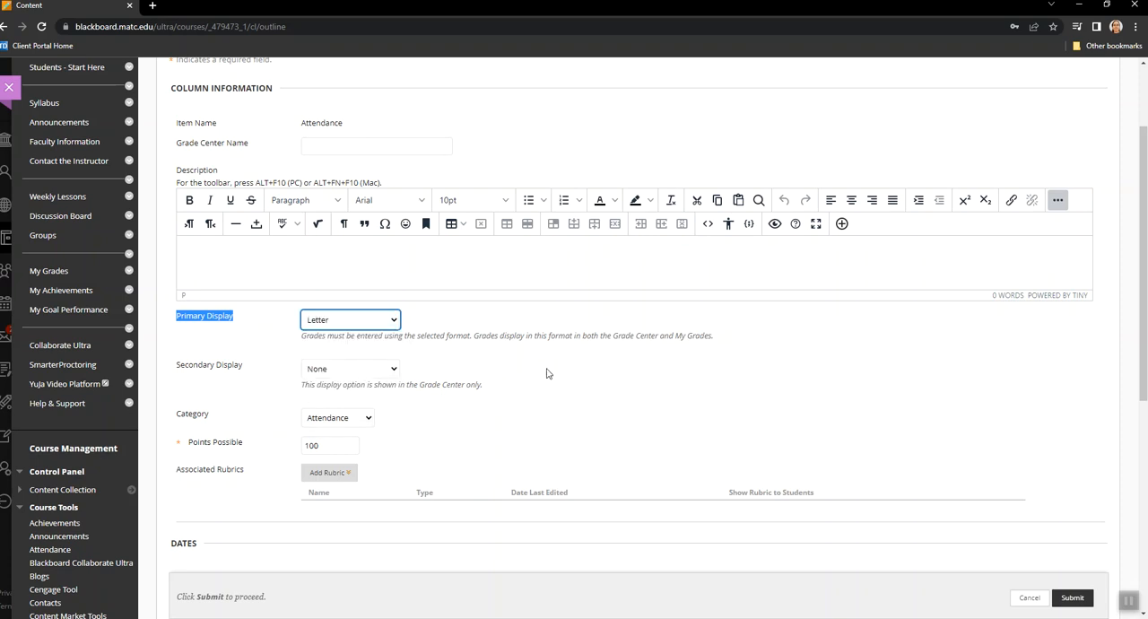
pyautogui.click(560, 373)
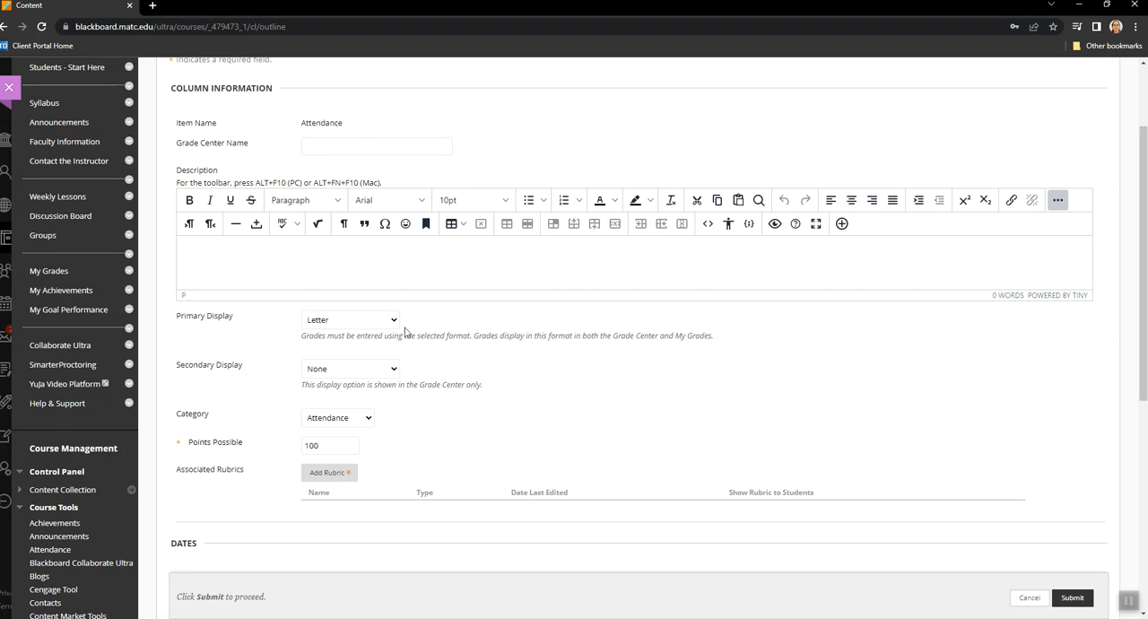
# Exclude the Attendance column from Grade Center calculations by setting that option to No, and submit the column changes
pyautogui.scroll(-3, 240, 327)
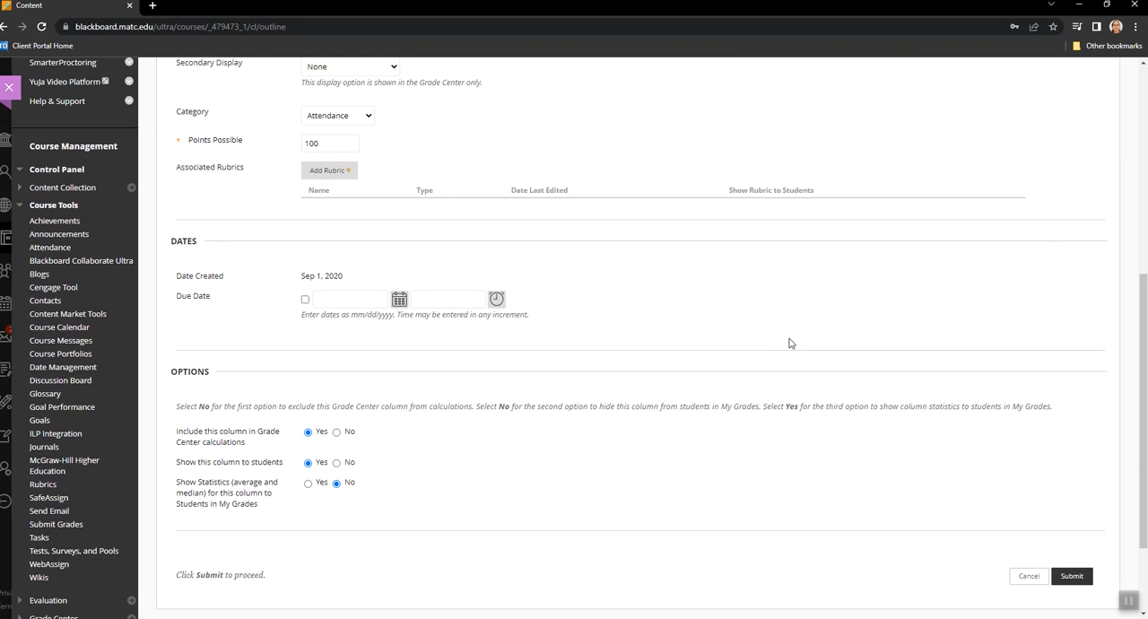
pyautogui.scroll(-1, 522, 449)
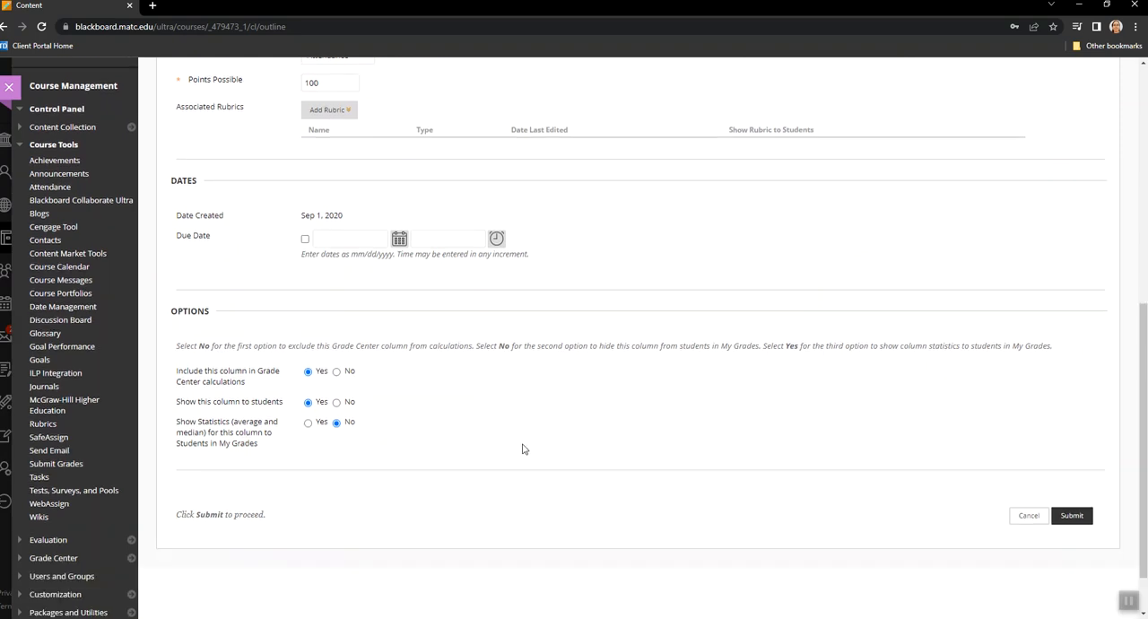
pyautogui.scroll(-1, 523, 449)
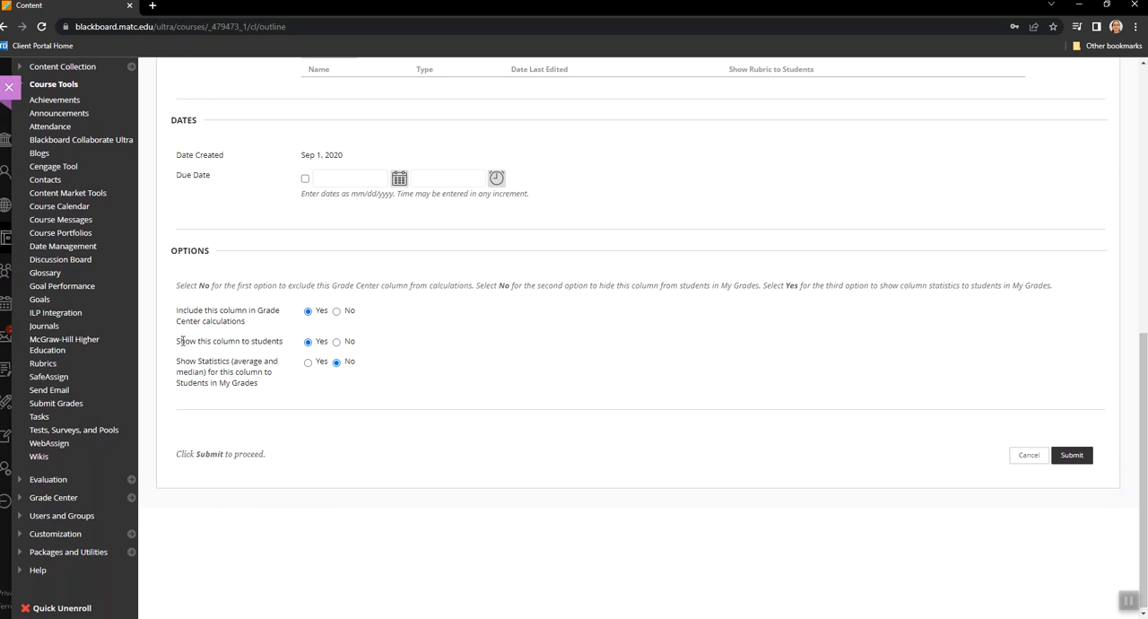
pyautogui.moveTo(177, 340); pyautogui.dragTo(303, 349)
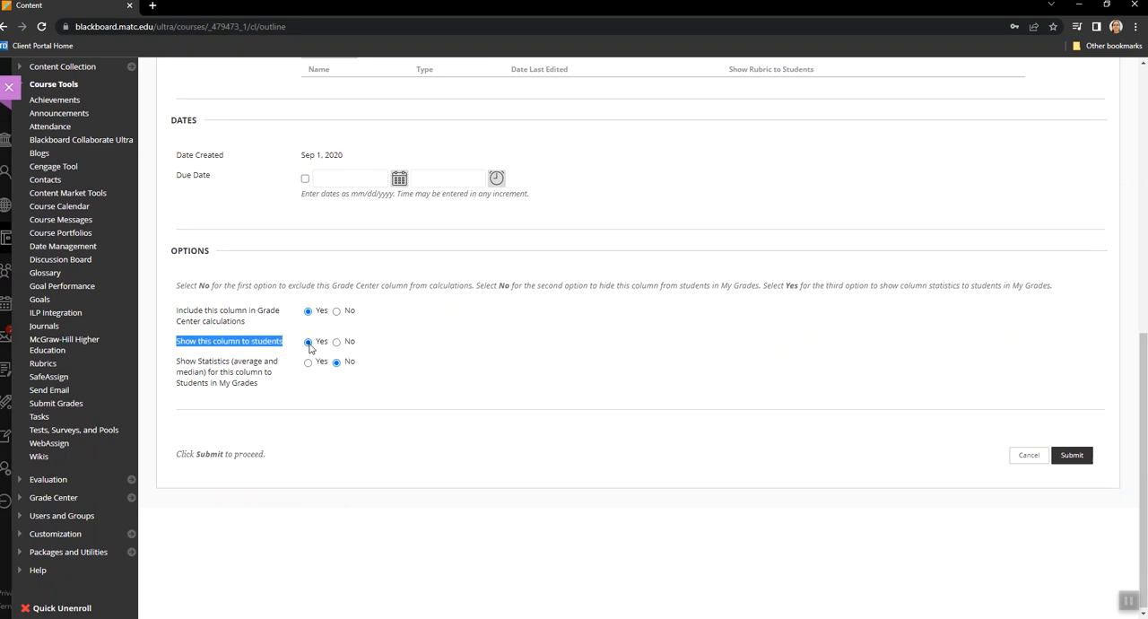
pyautogui.click(218, 320)
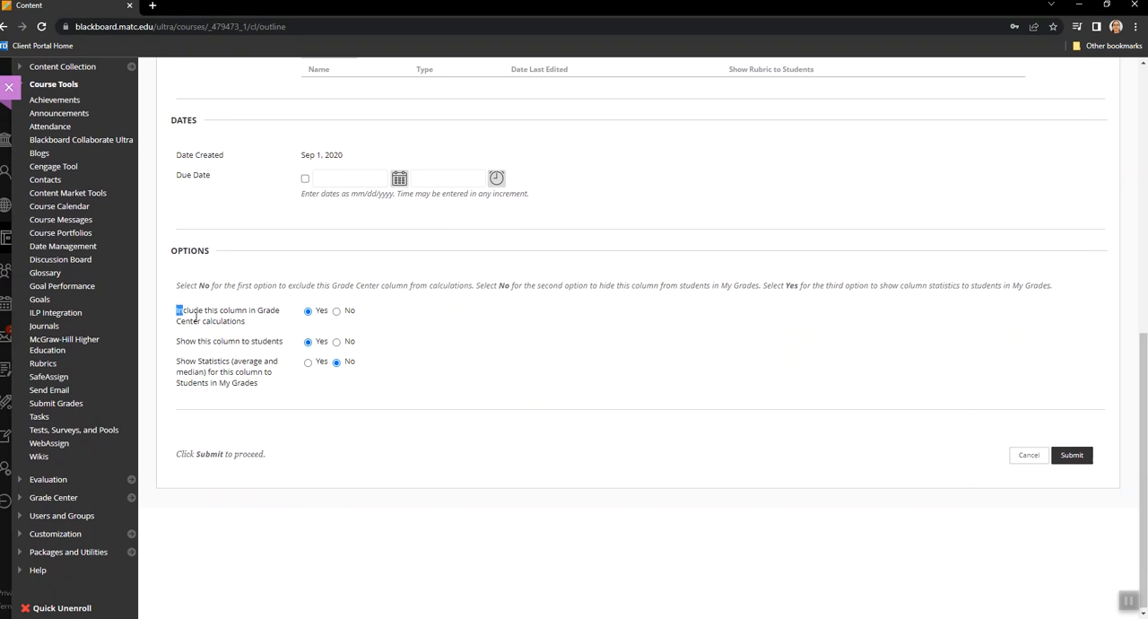
pyautogui.moveTo(195, 317); pyautogui.dragTo(253, 330)
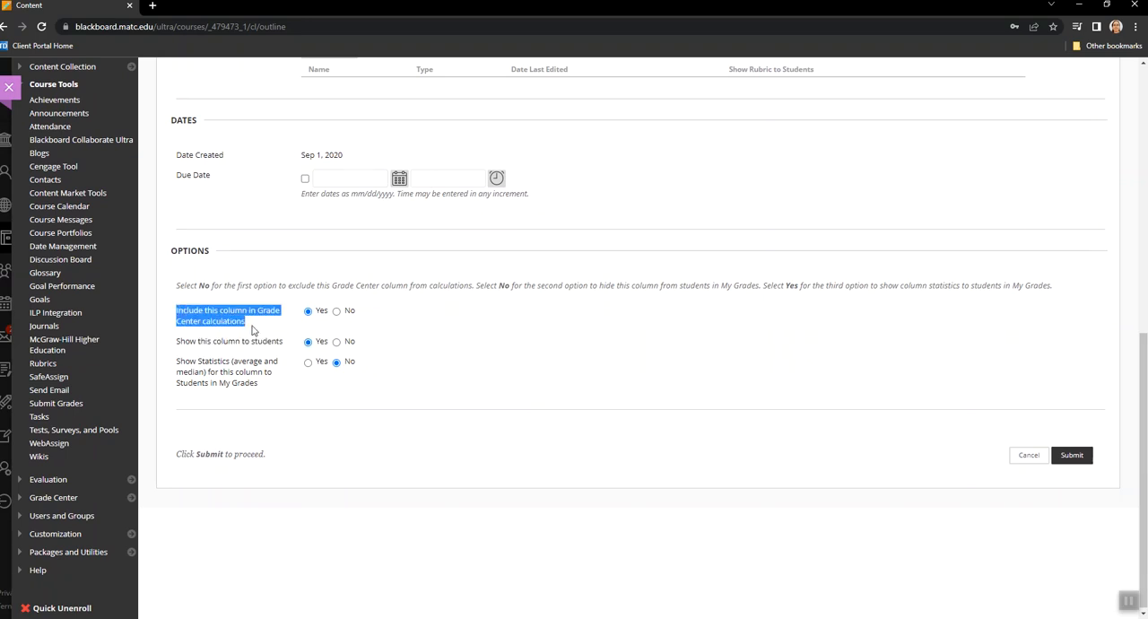
pyautogui.click(336, 311)
pyautogui.moveTo(175, 314); pyautogui.dragTo(266, 323)
pyautogui.click(372, 316)
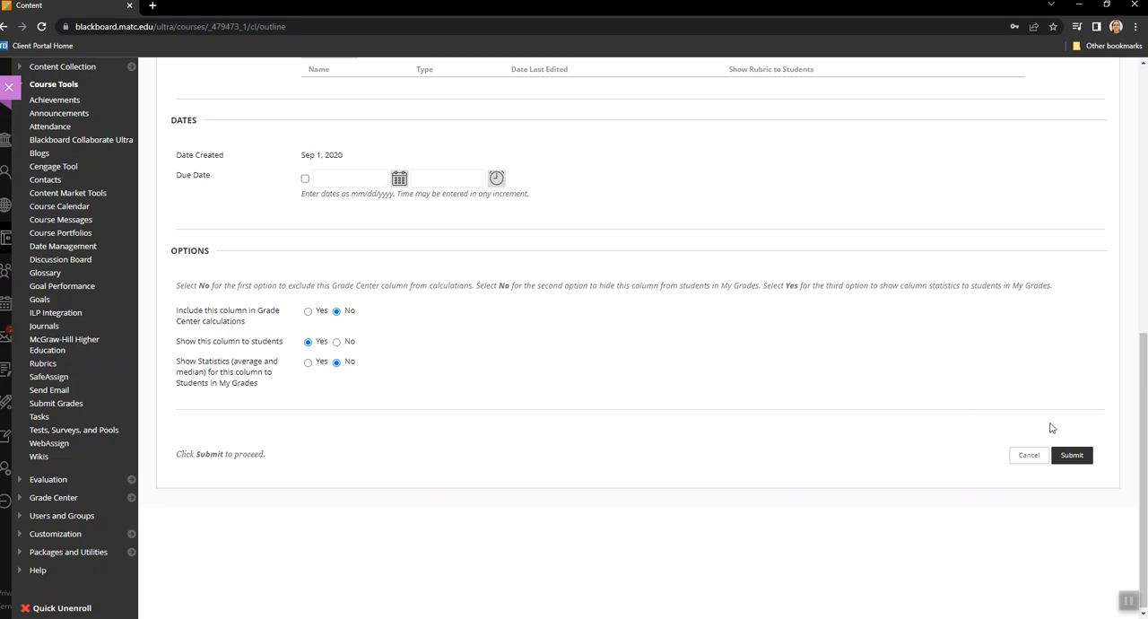
pyautogui.click(1075, 455)
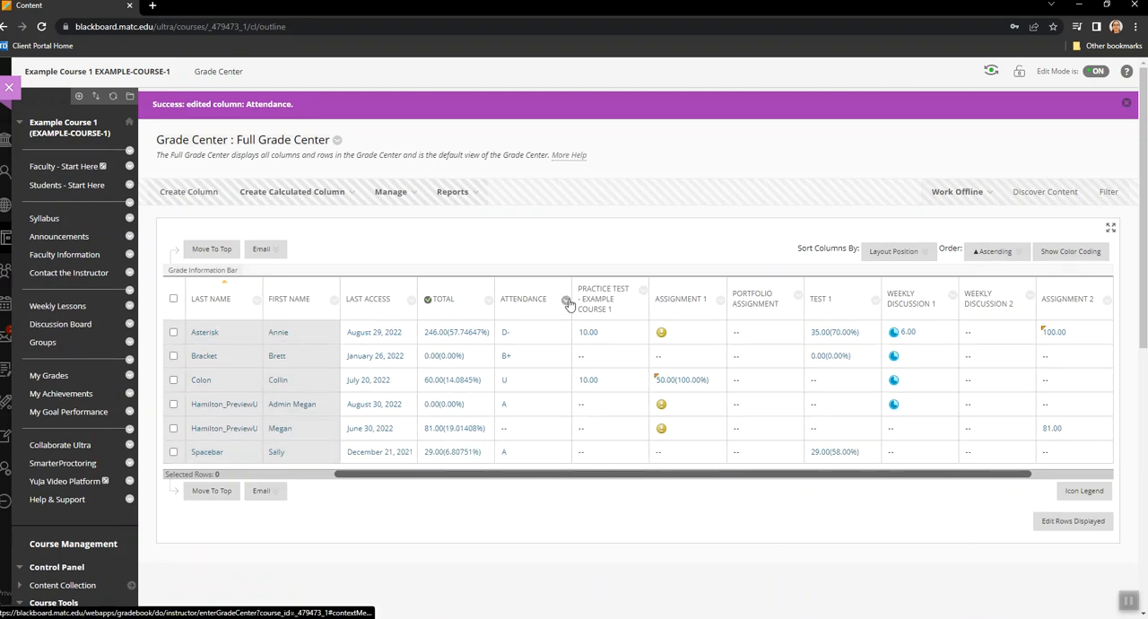
# Edit the Attendance column again to set its secondary display to Percentage, submit the change and dismiss the notification
pyautogui.click(566, 301)
pyautogui.click(613, 410)
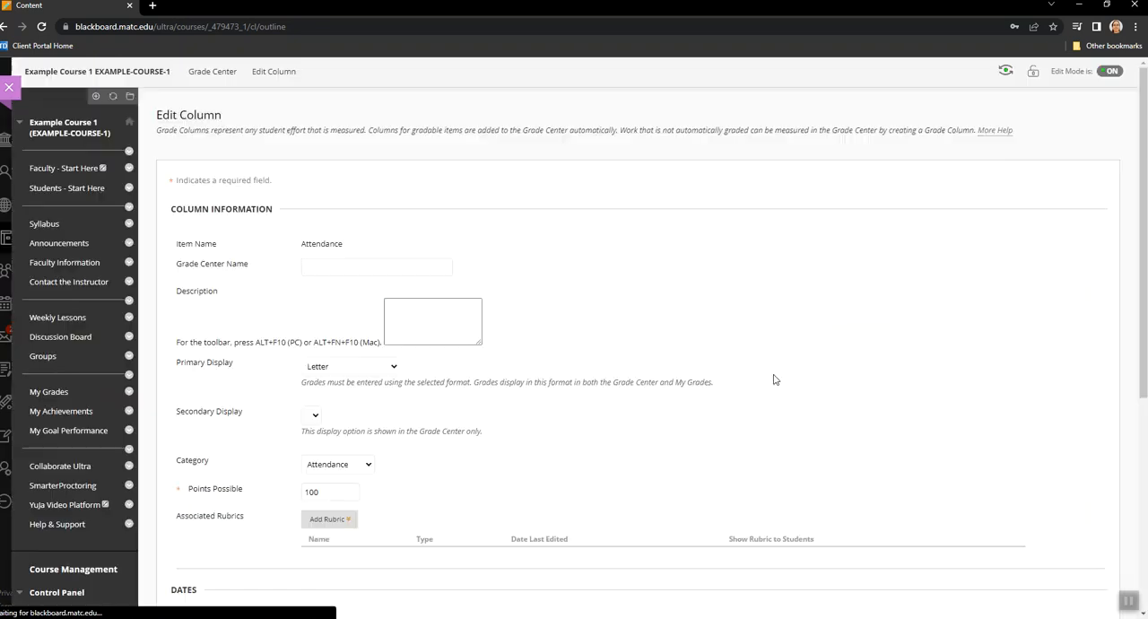
pyautogui.scroll(-2, 653, 311)
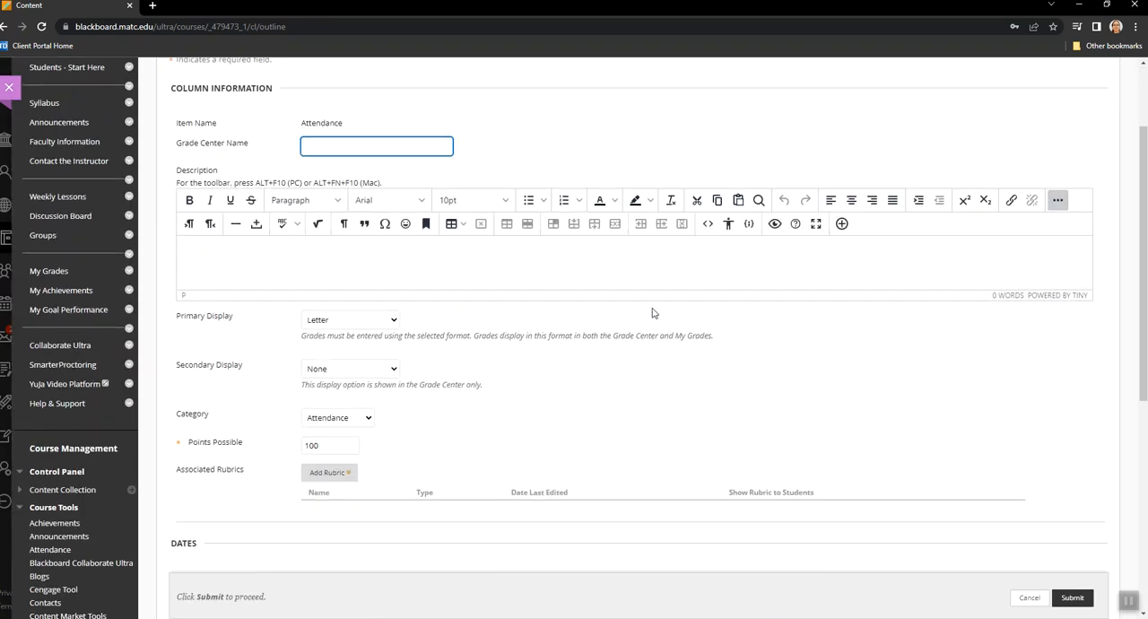
pyautogui.scroll(-1, 627, 313)
pyautogui.click(393, 309)
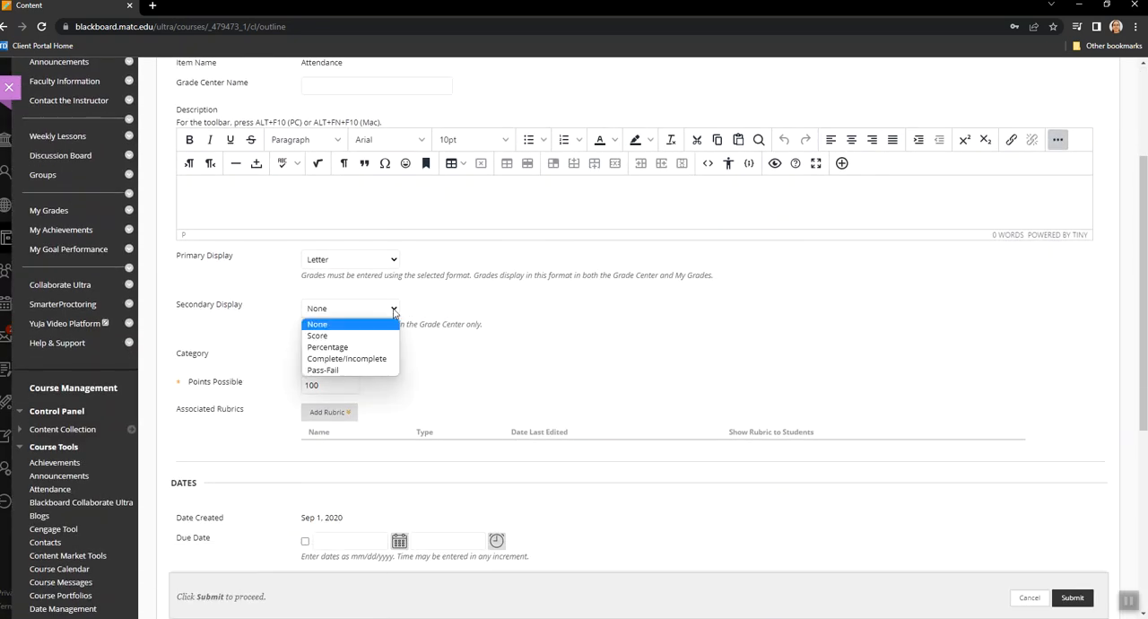
pyautogui.click(386, 336)
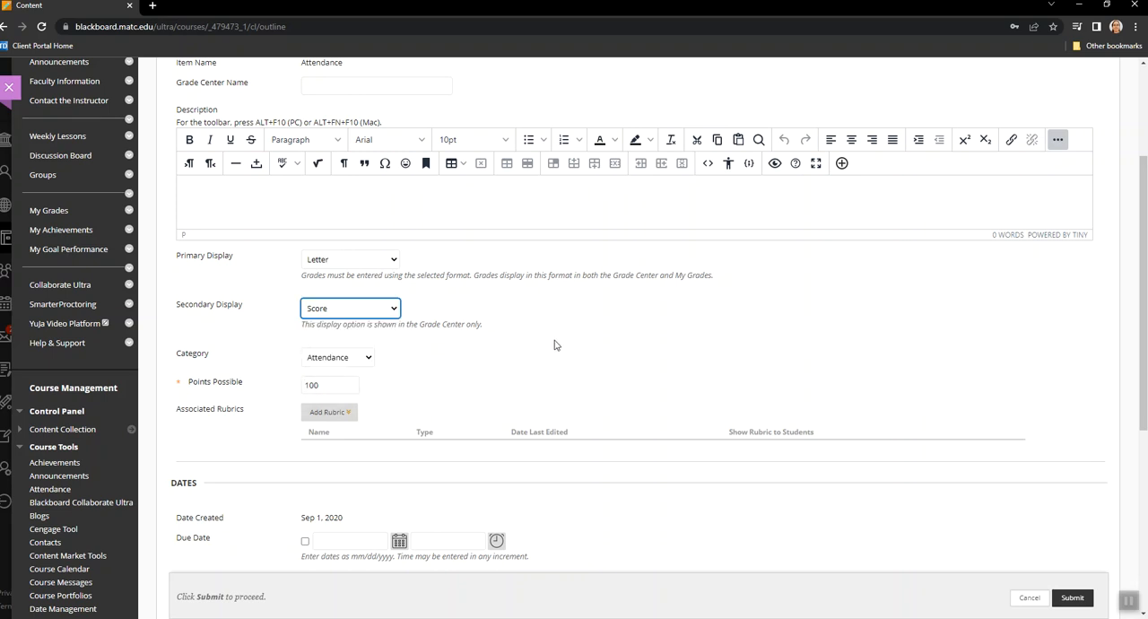
pyautogui.click(394, 308)
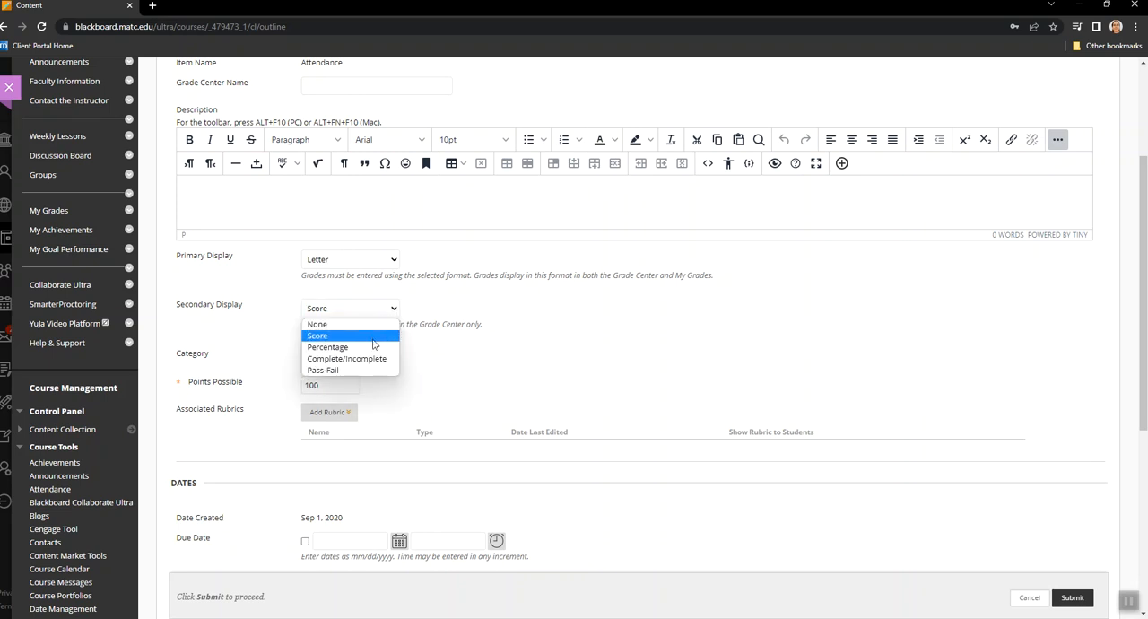
pyautogui.click(370, 347)
pyautogui.click(589, 348)
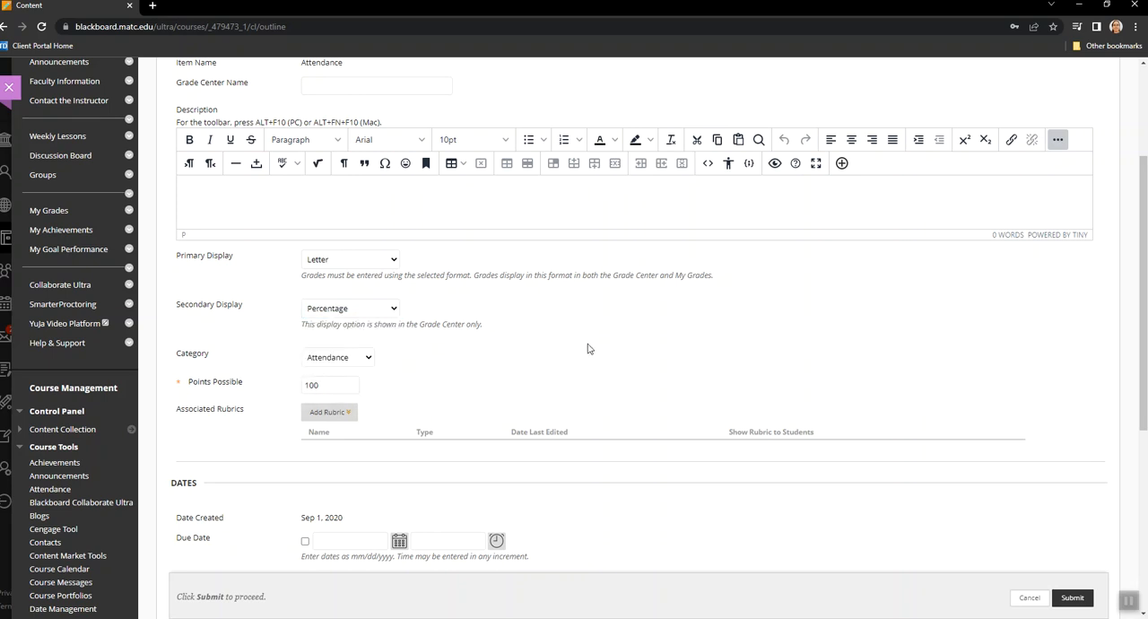
pyautogui.click(1074, 598)
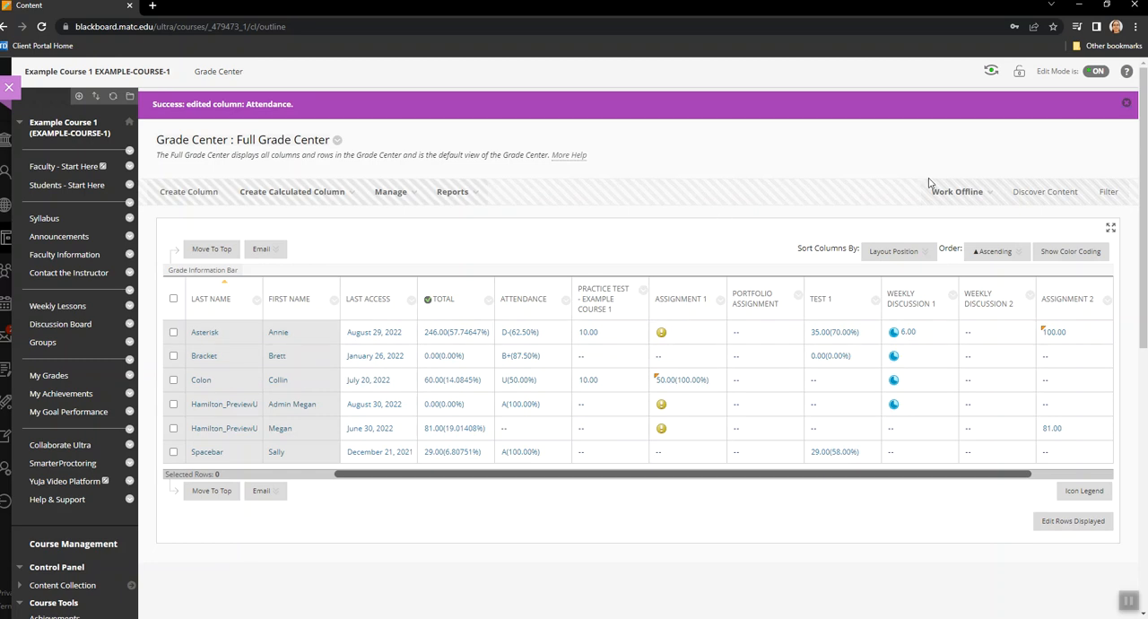
pyautogui.click(1126, 104)
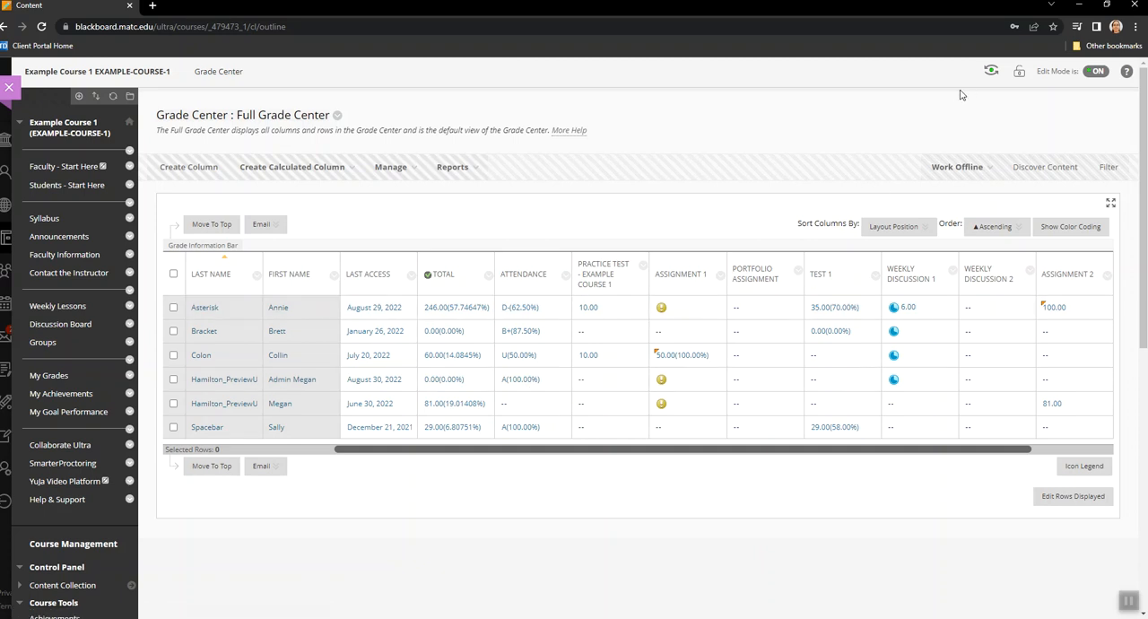
# Preview the course as a student, examine the Attendance grade details in My Grades, and exit the student preview
pyautogui.click(991, 75)
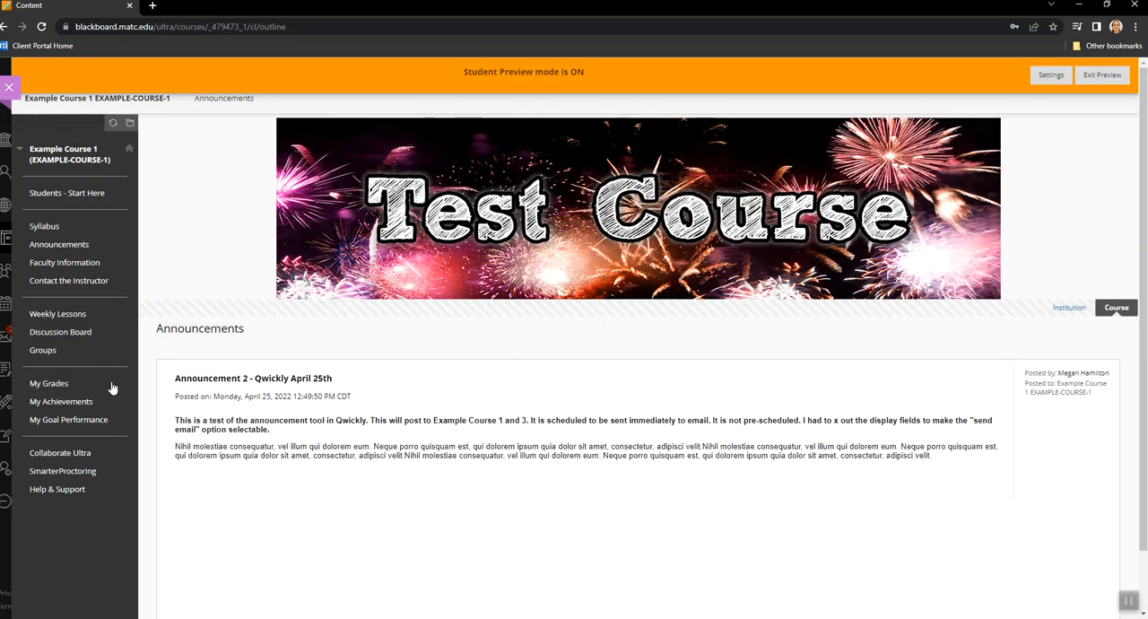
pyautogui.click(53, 384)
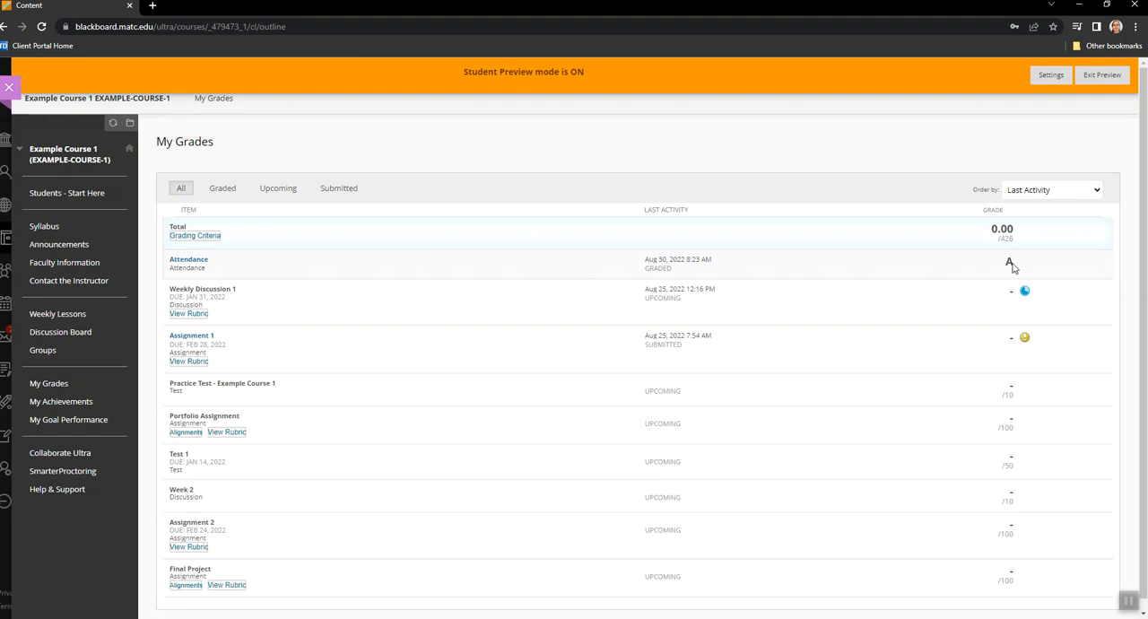
pyautogui.click(188, 262)
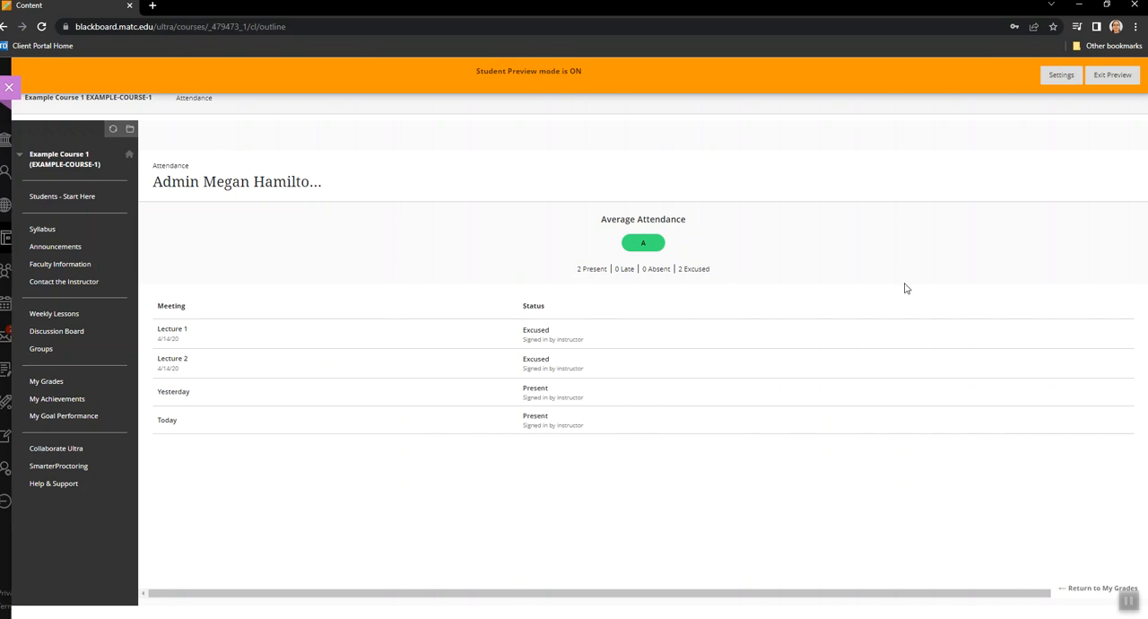
pyautogui.click(1114, 77)
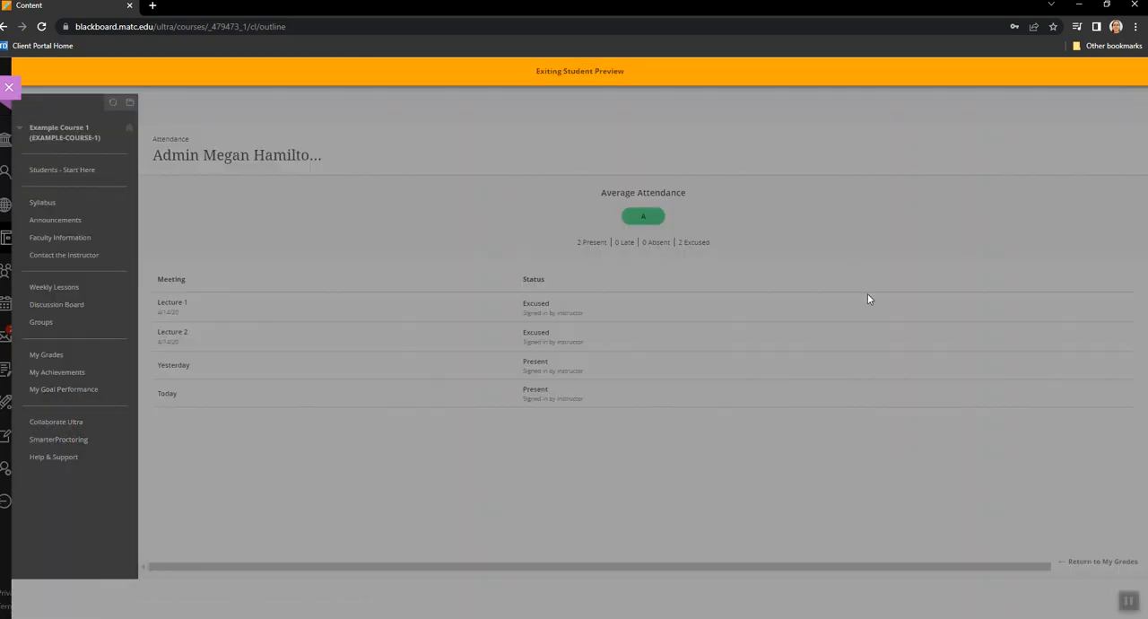